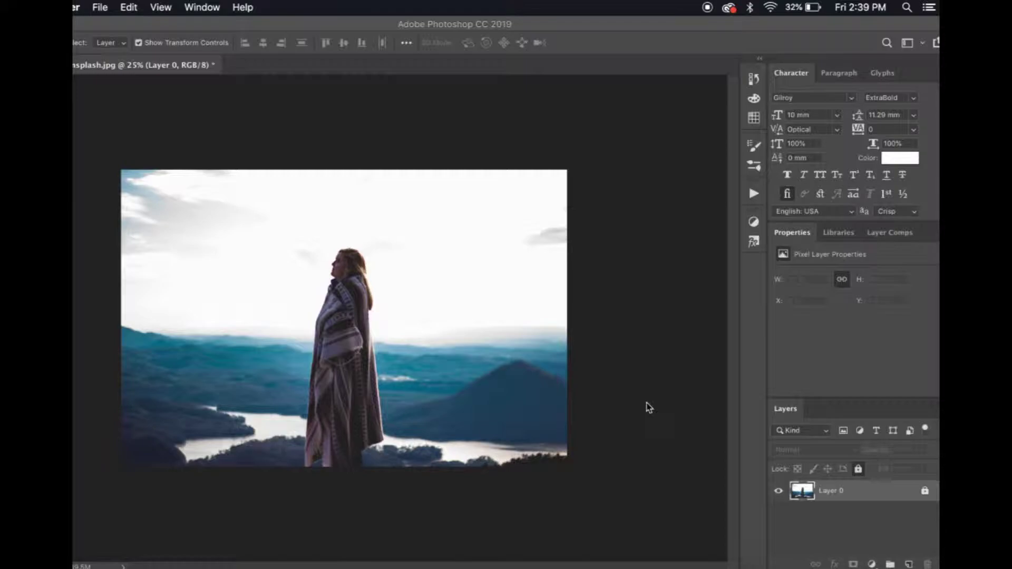
Unlock the photo layer Layer 0 and duplicate it.
click(925, 492)
click(898, 520)
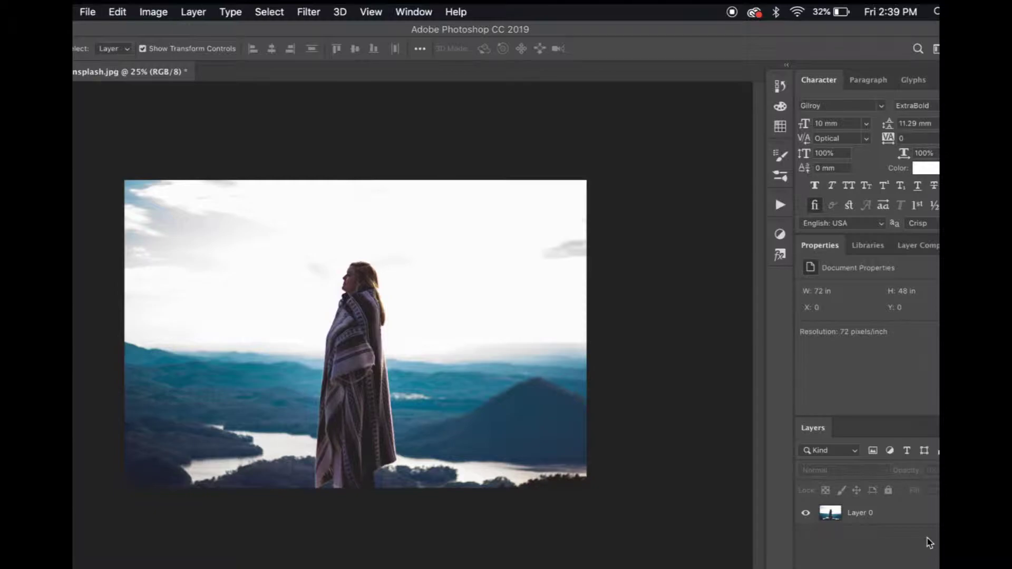
key(super+j)
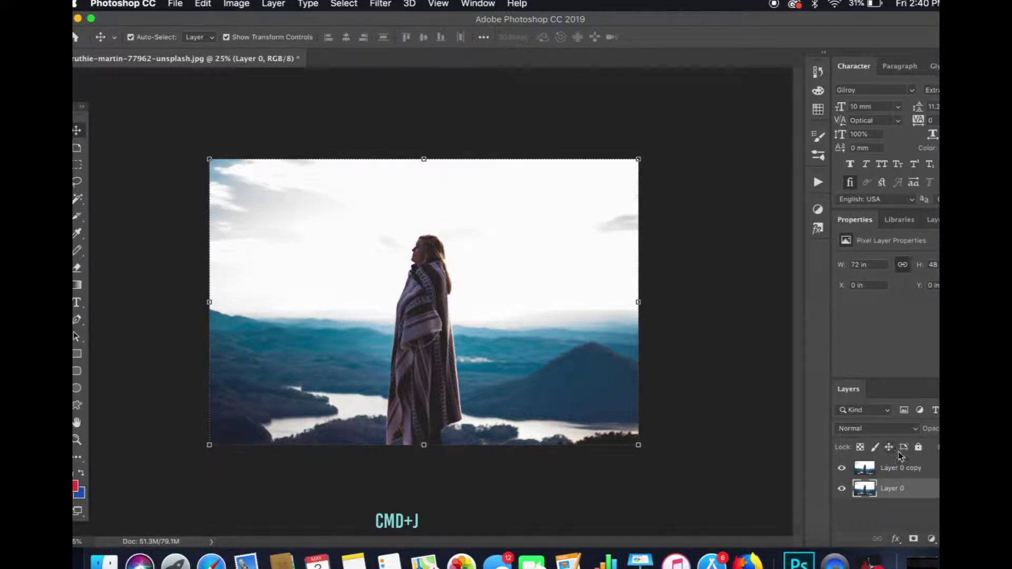
Lock and hide the original Layer 0, leaving its duplicate as the selected layer.
click(922, 449)
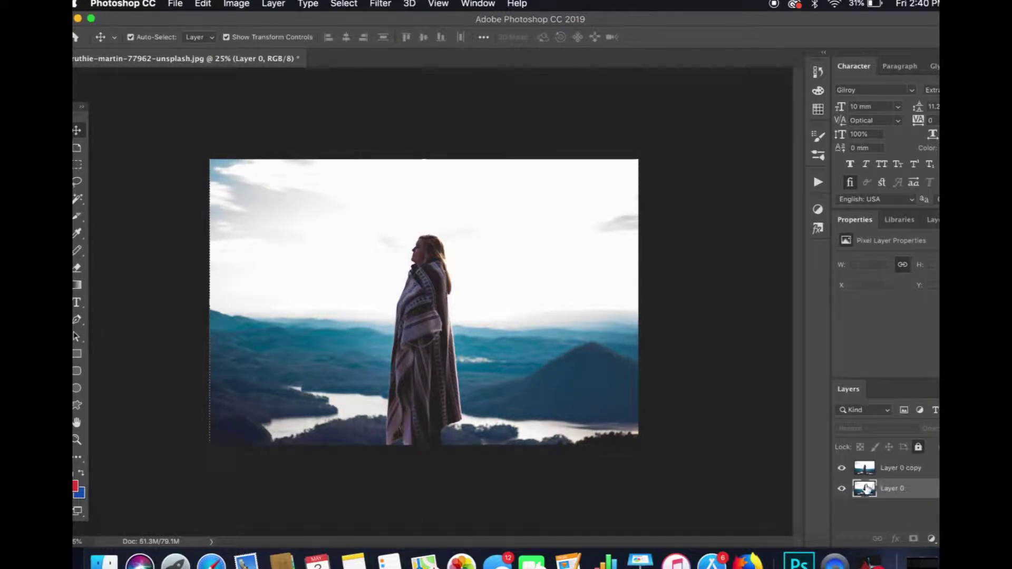
click(843, 488)
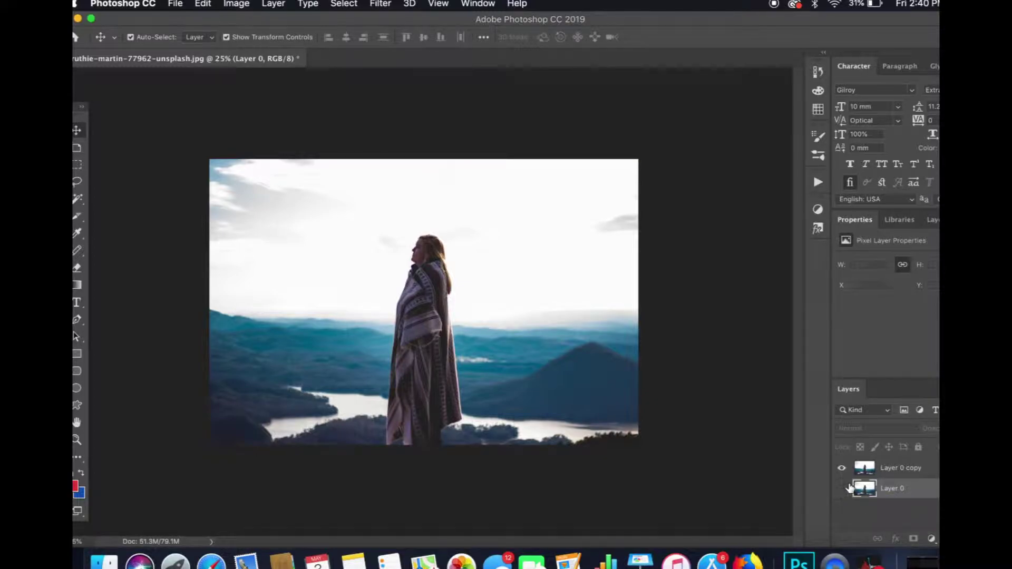
click(902, 468)
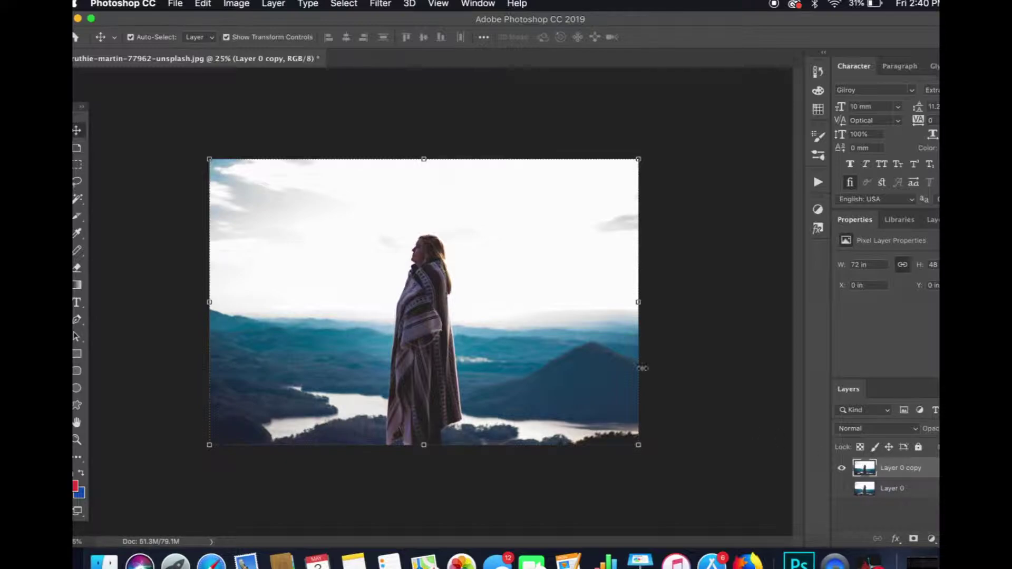
Increase the canvas height to 58 inches, keeping the width and the centred anchor.
click(235, 4)
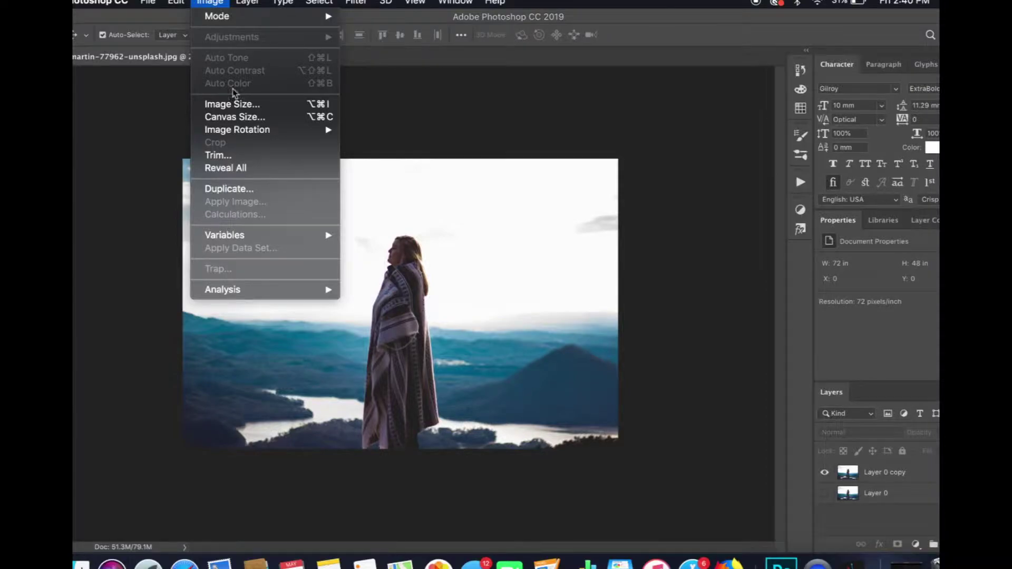
click(238, 117)
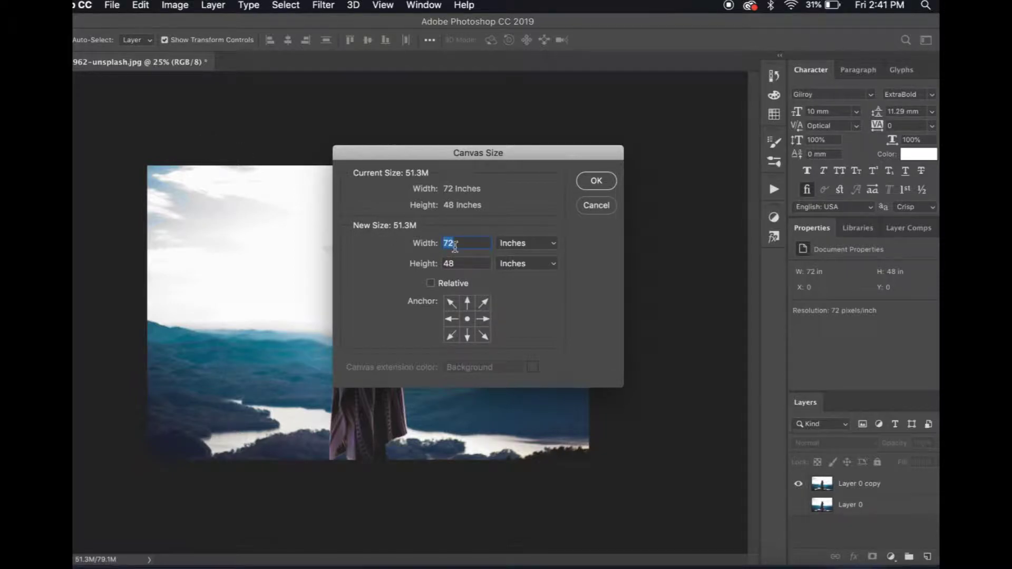
key(Tab)
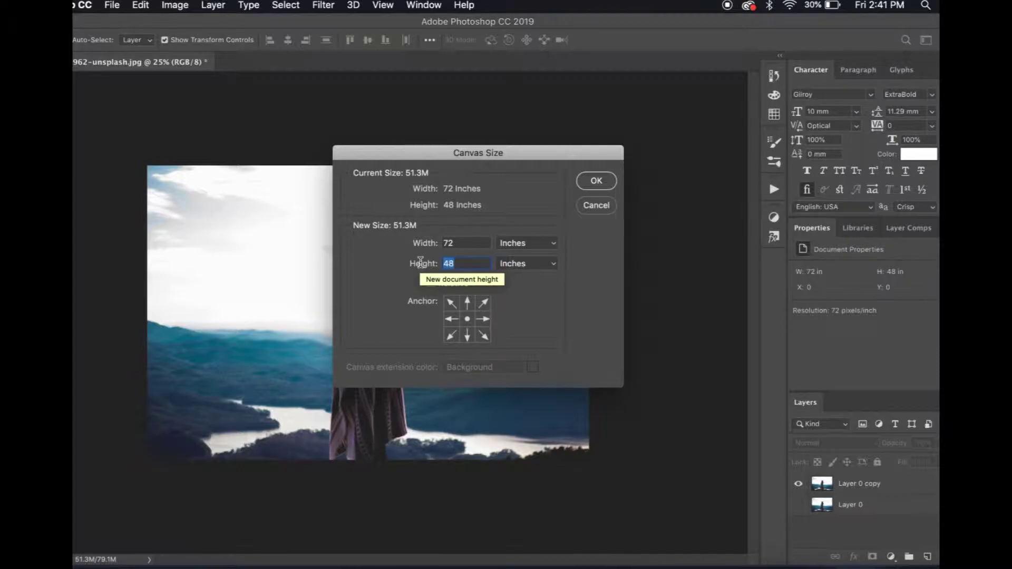
text(58)
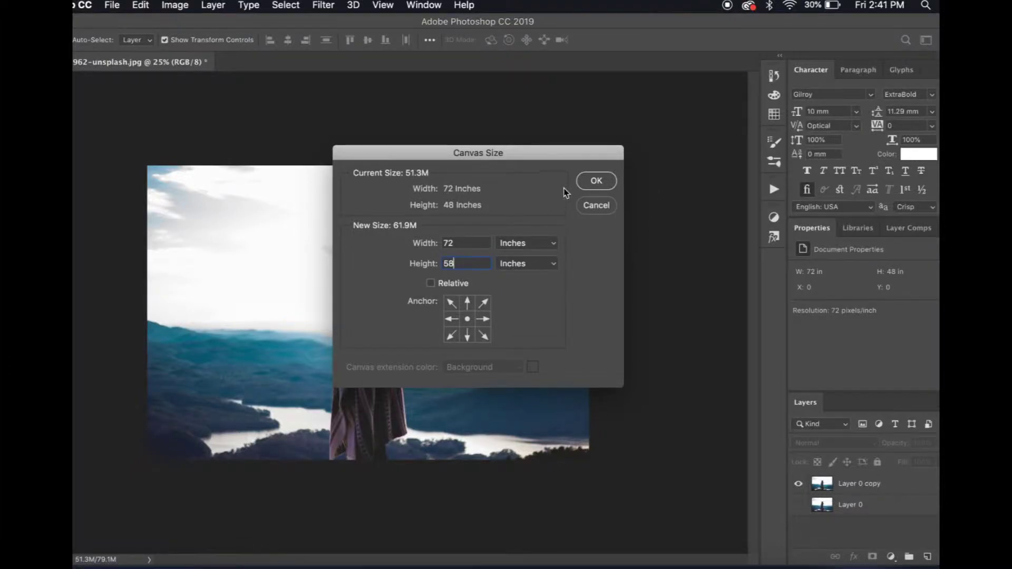
click(629, 187)
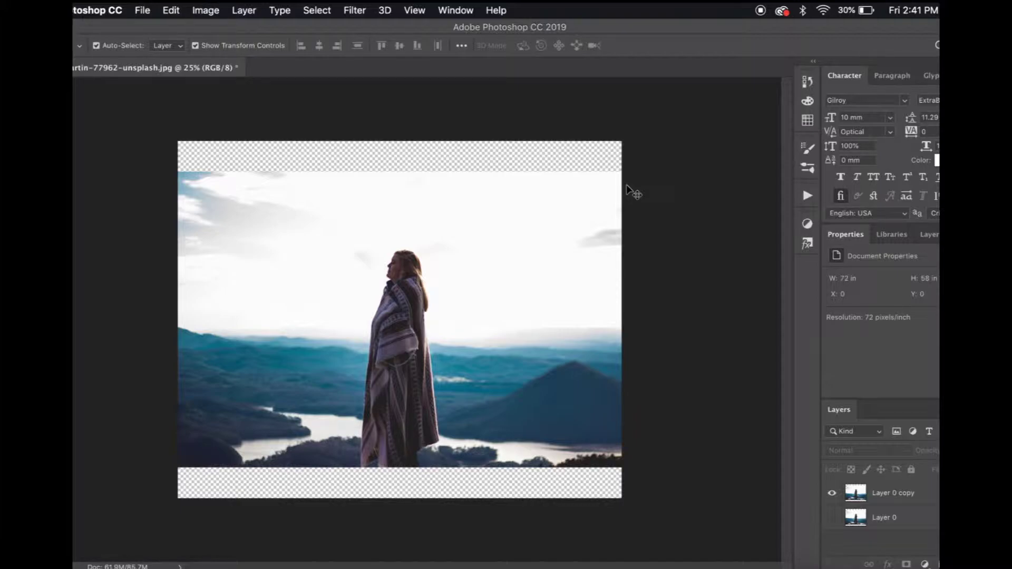
Move the Layer 0 copy photo straight down to the canvas's bottom edge, leaving all the empty space above it.
click(522, 222)
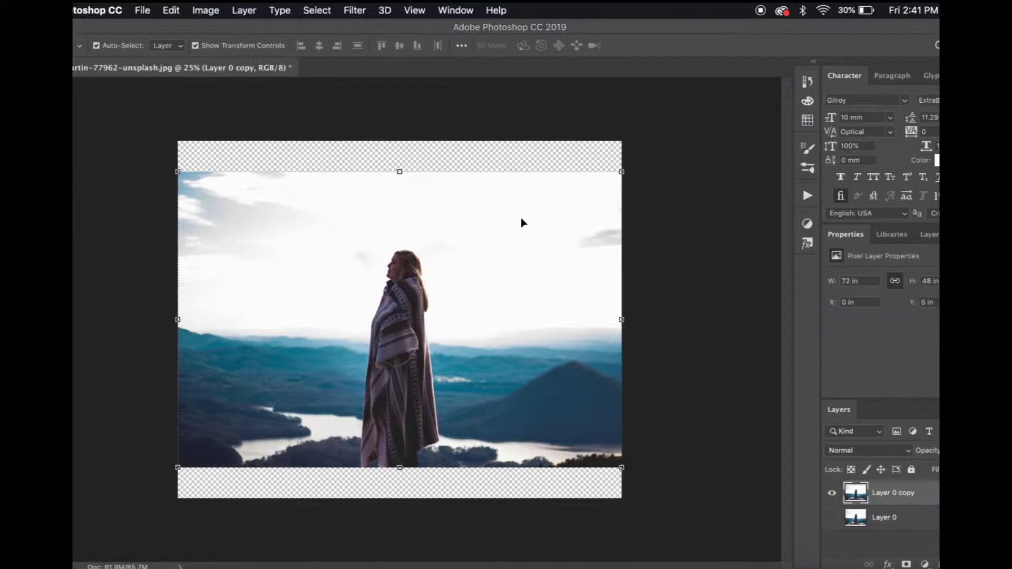
drag(522, 223, 521, 255)
click(691, 290)
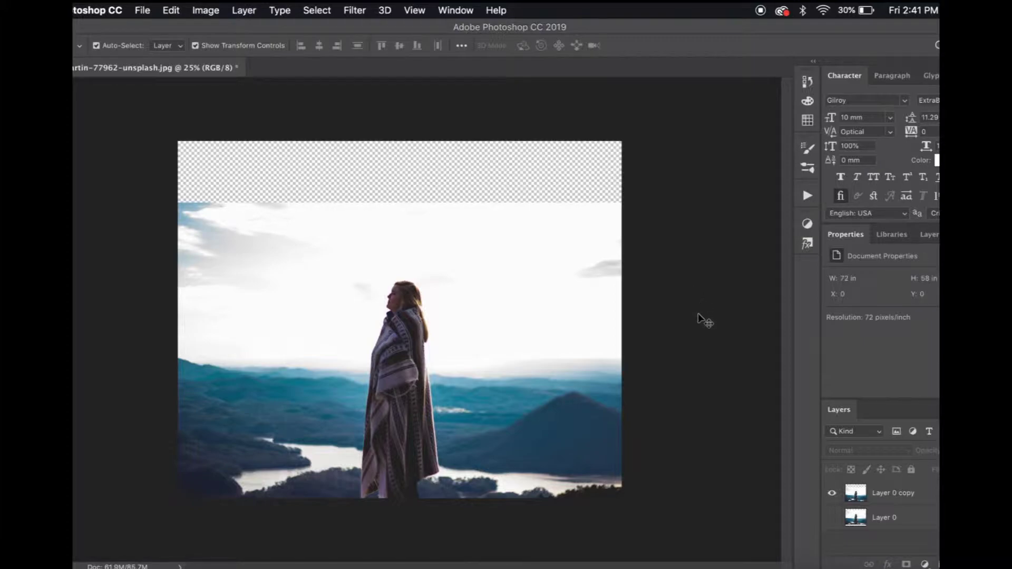
Select the transparent strip above the photo on Layer 0 copy with the Magic Wand tool.
click(929, 495)
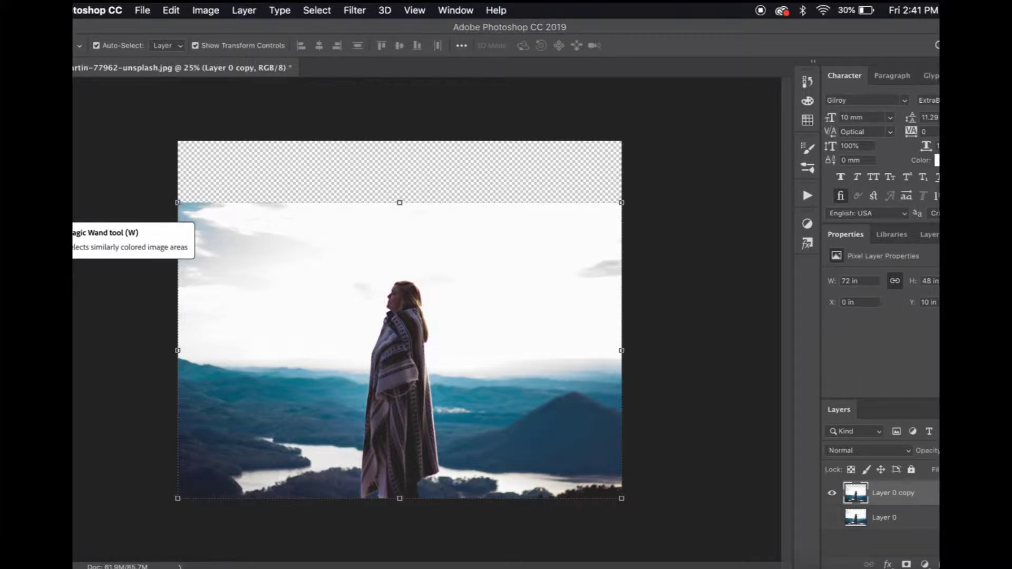
key(w)
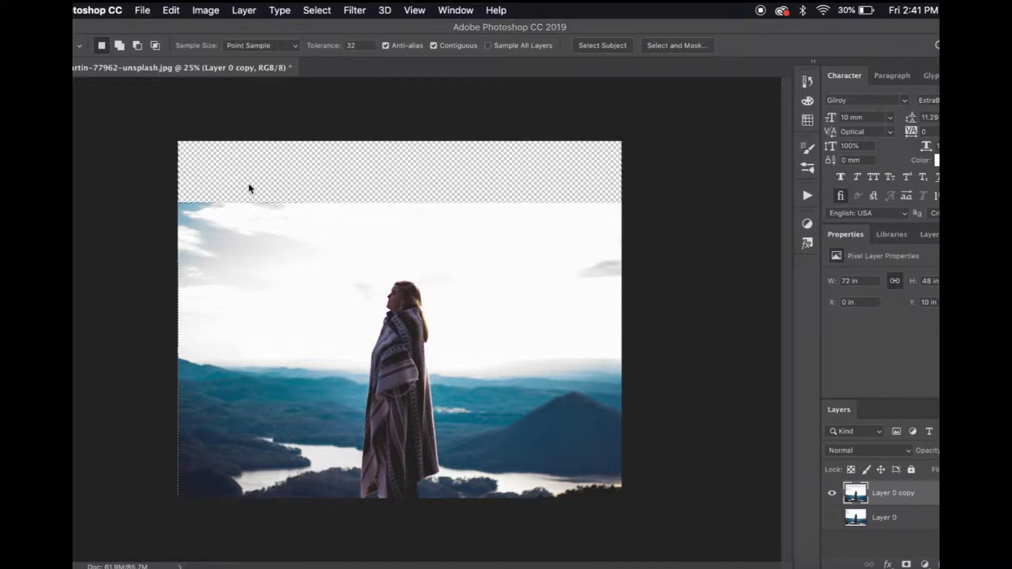
click(248, 187)
key(super+equal)
scroll(400, 181, up, 5)
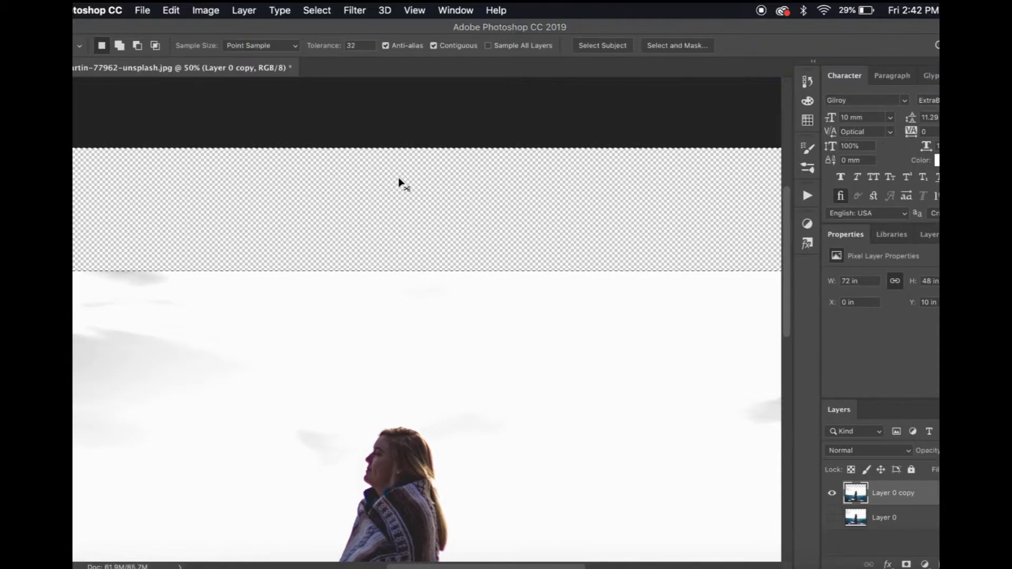
key(super+minus)
key(super+minus)
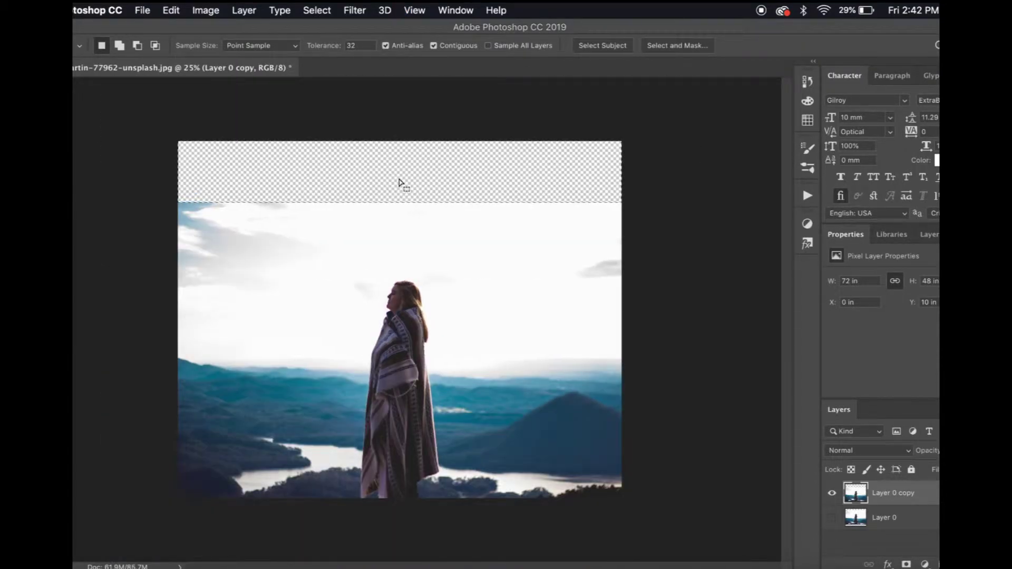
Fill the selected strip with Content-Aware contents, Color Adaptation on, Normal blending mode and 100% opacity.
click(168, 13)
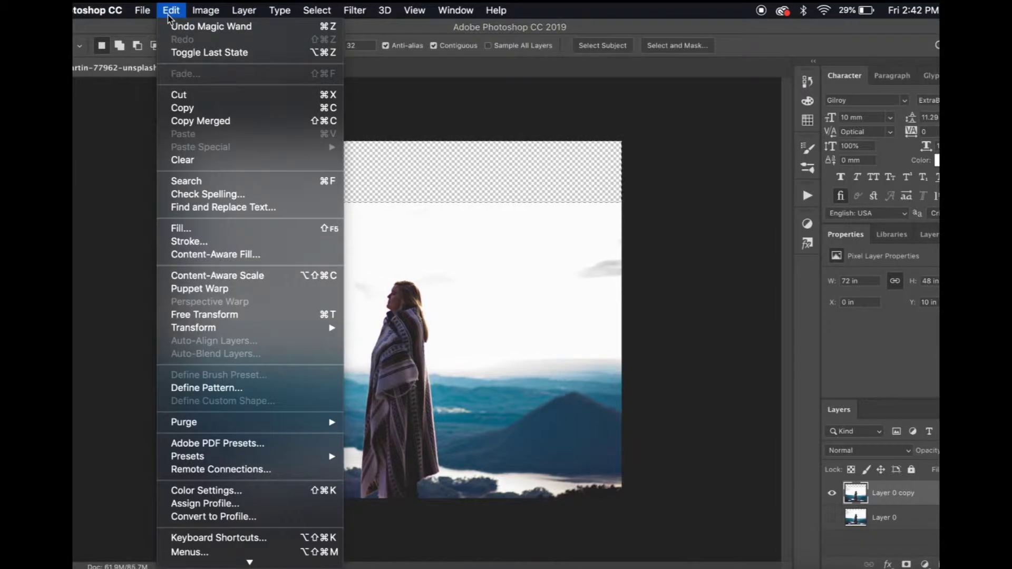
click(217, 231)
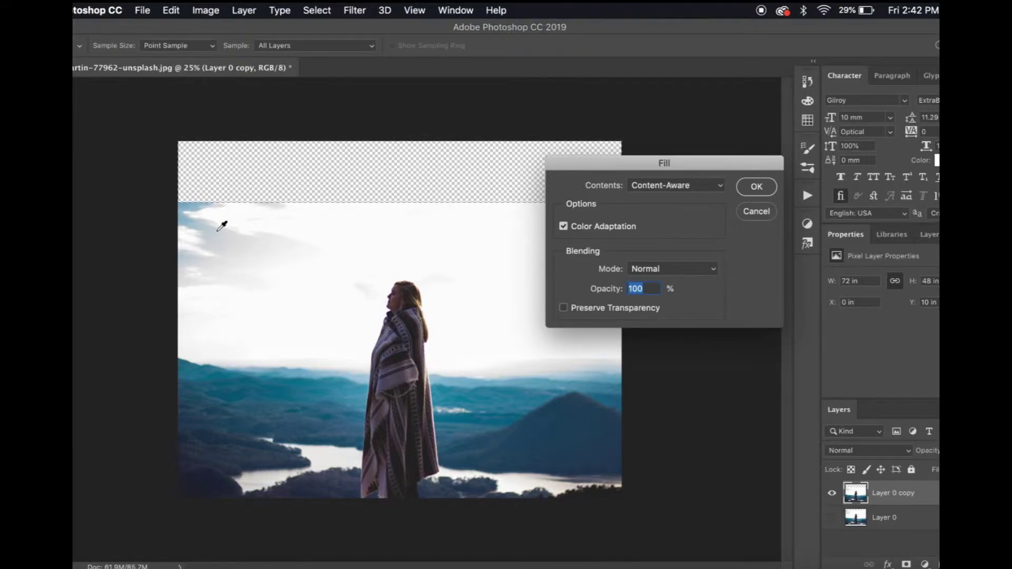
click(665, 185)
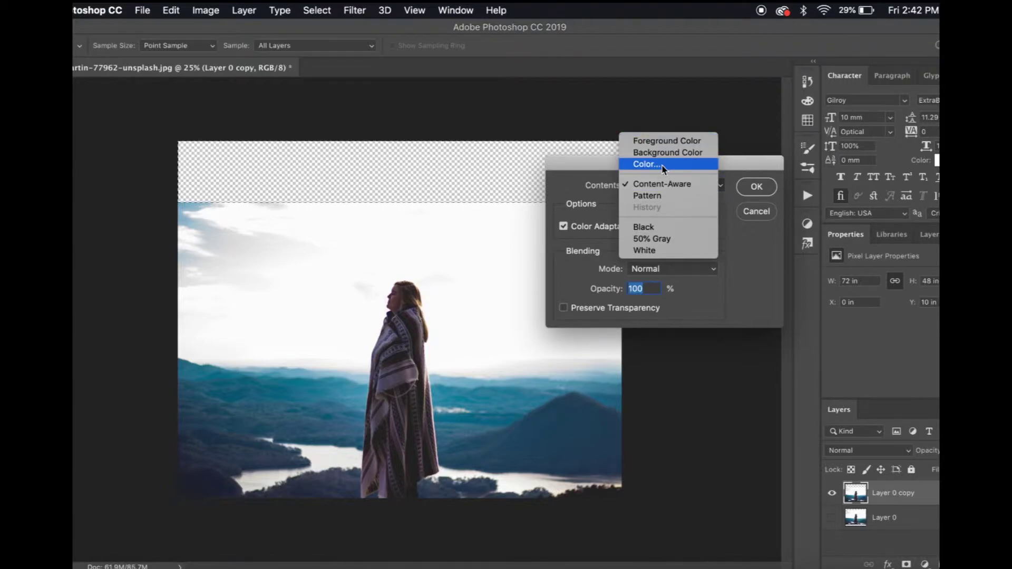
click(647, 186)
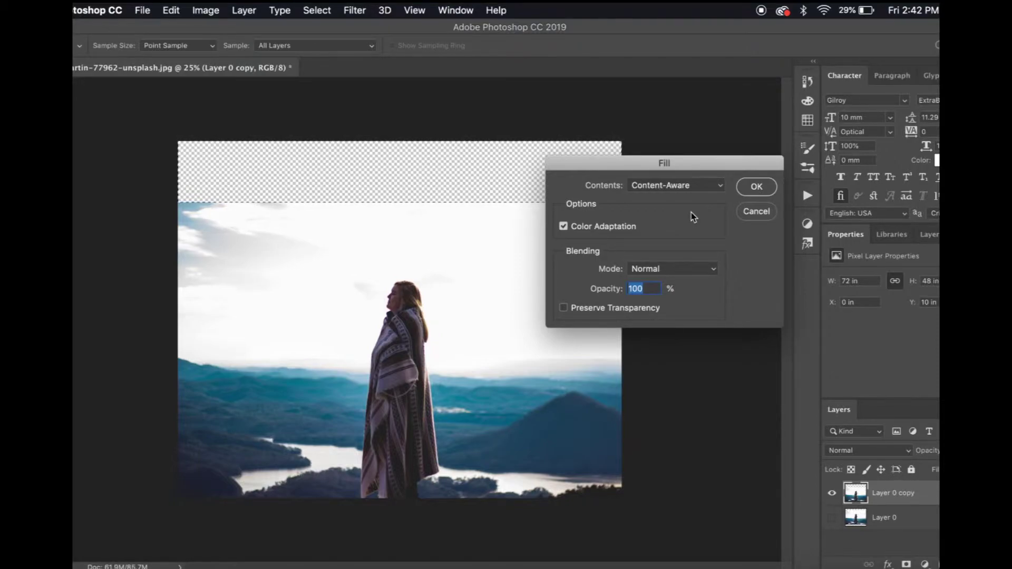
click(562, 230)
click(563, 227)
click(757, 187)
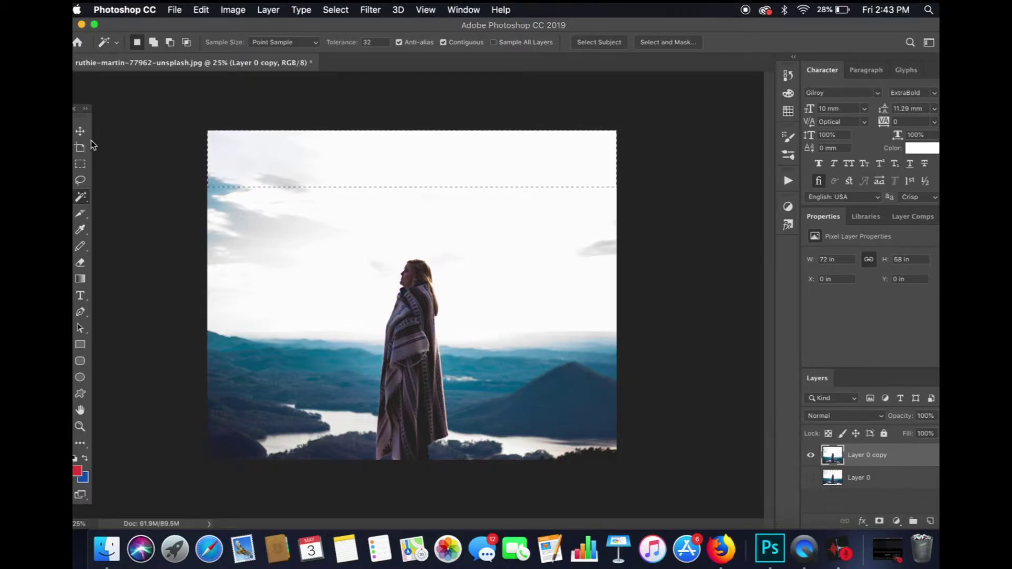
Switch to the Move tool and clear the selection around the filled sky strip.
click(80, 131)
click(127, 171)
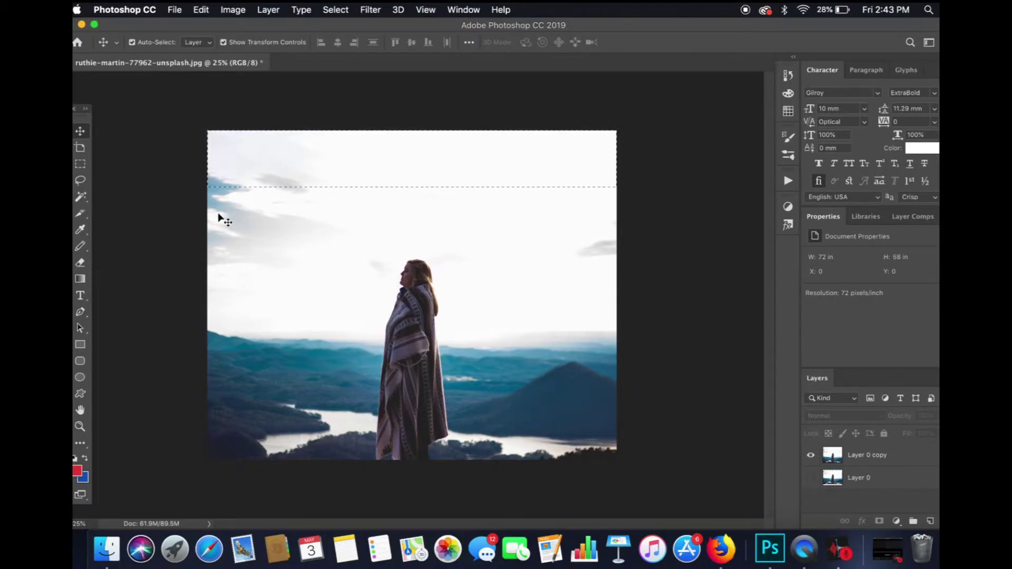
key(super)
key(super+d)
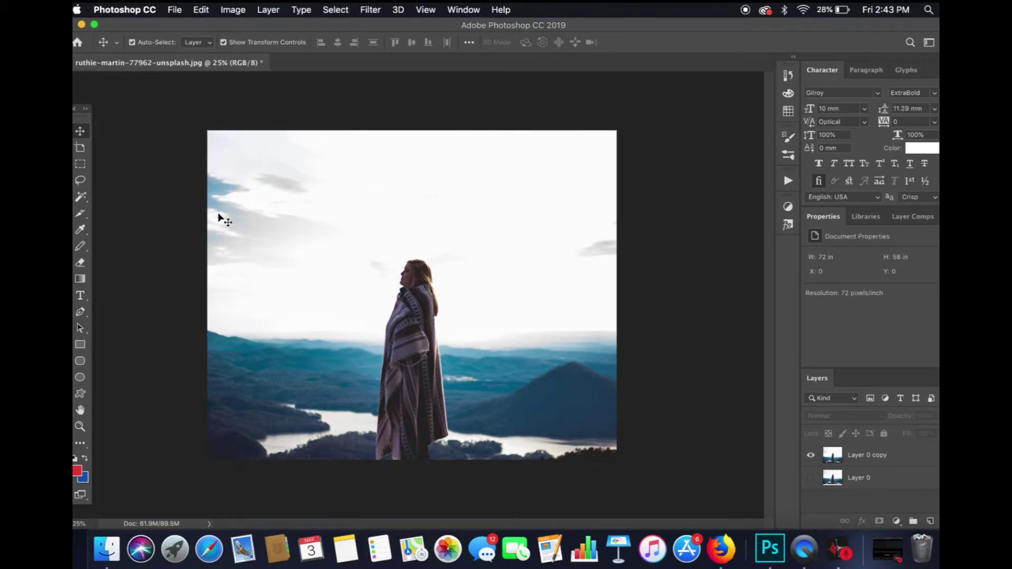